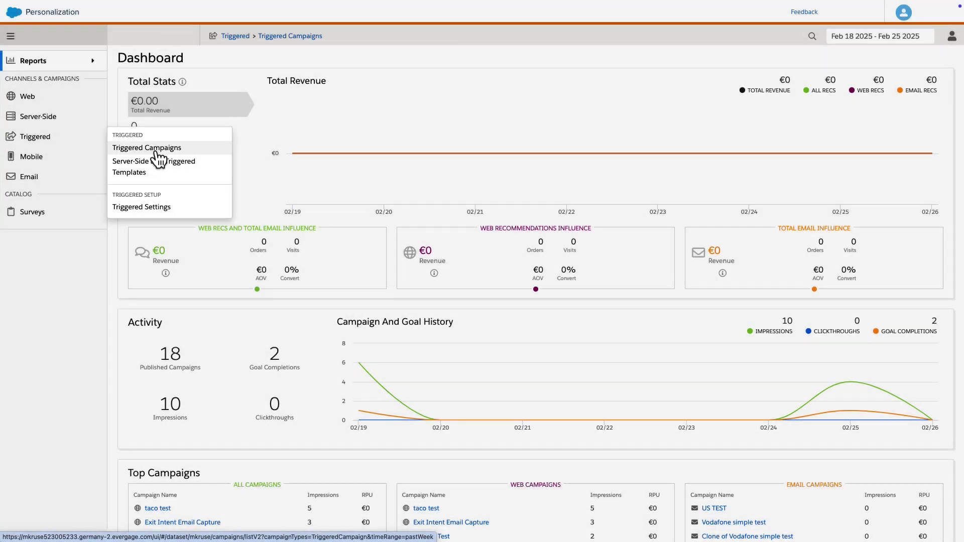
Start a new campaign from the Triggered Campaigns list and begin renaming it Demo
click(147, 148)
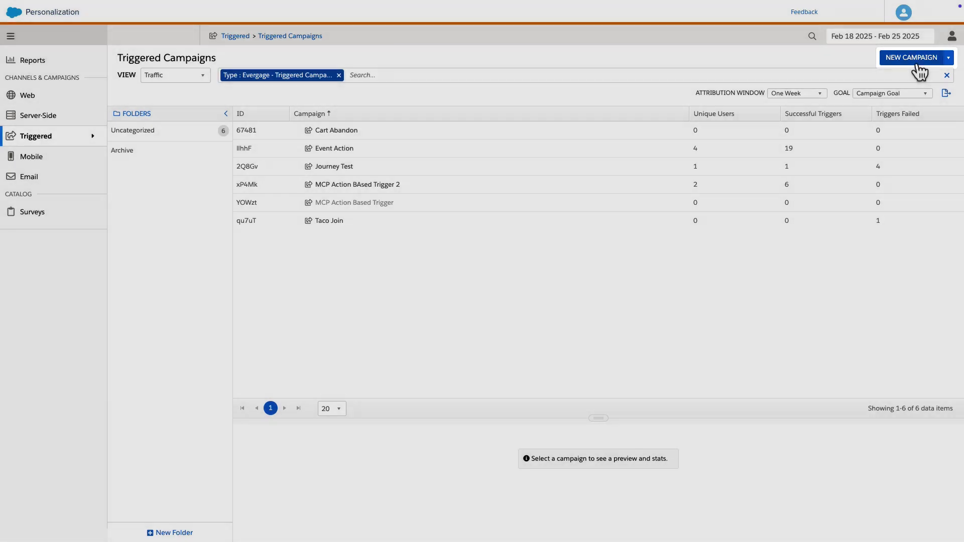
click(912, 57)
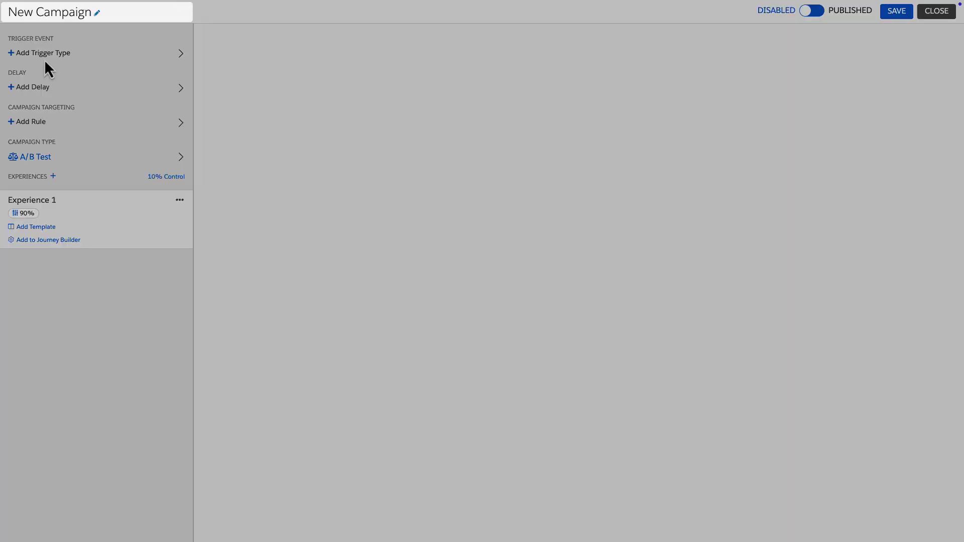
click(63, 16)
text(Demo)
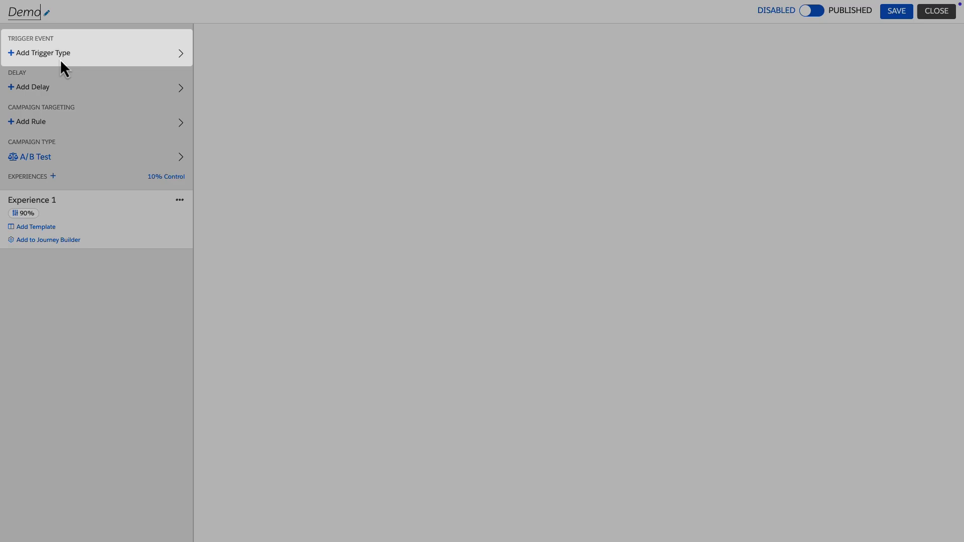
Add a Segment Join trigger for High Value Customers with a per-profile frequency limit
click(59, 54)
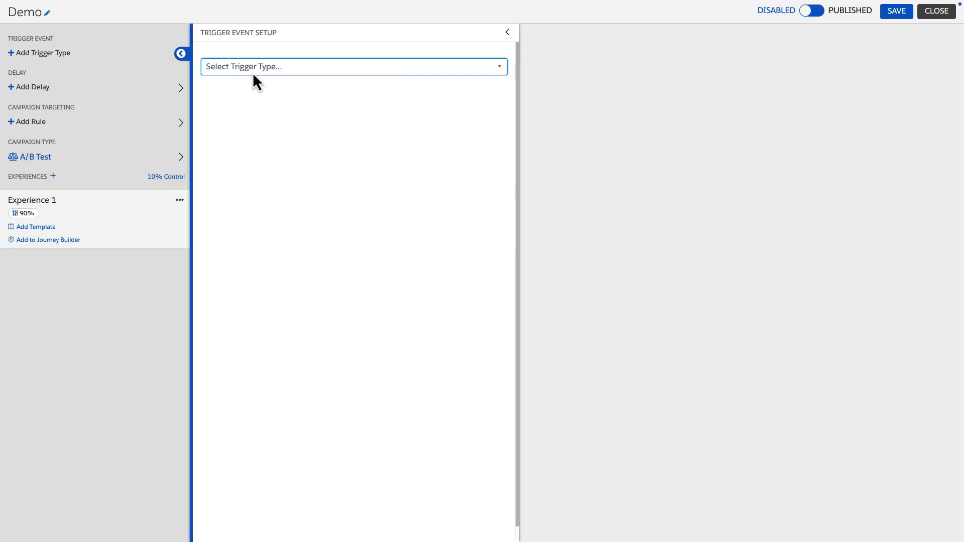
click(253, 66)
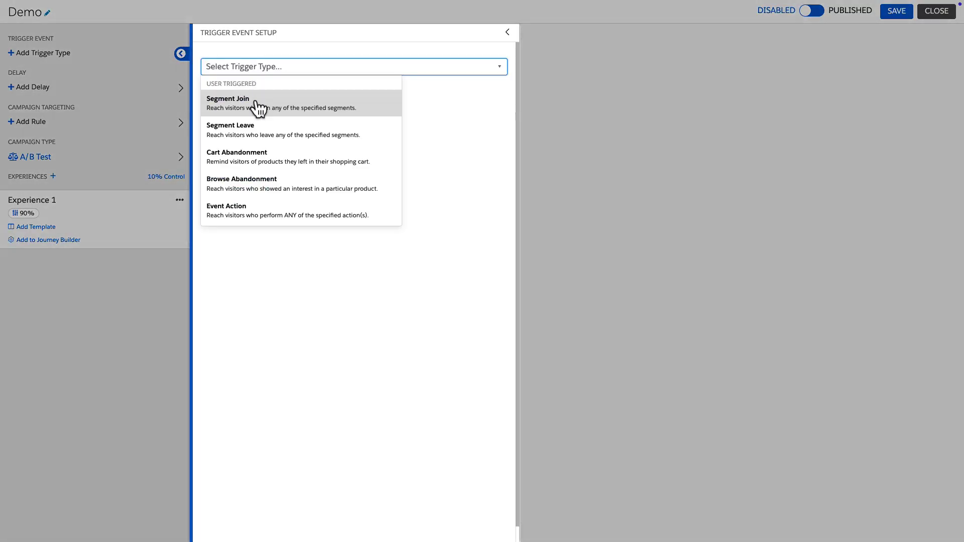
click(257, 101)
click(286, 228)
text(High)
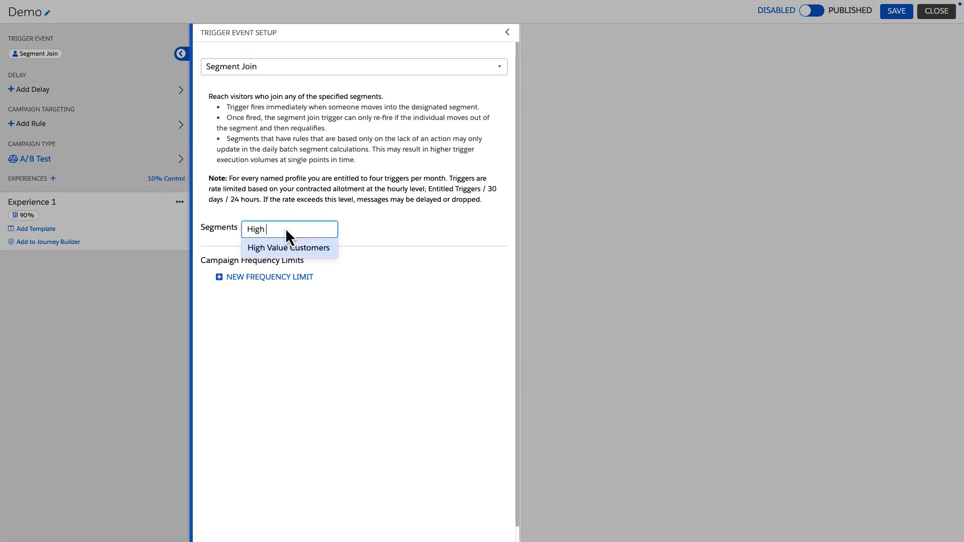
click(287, 248)
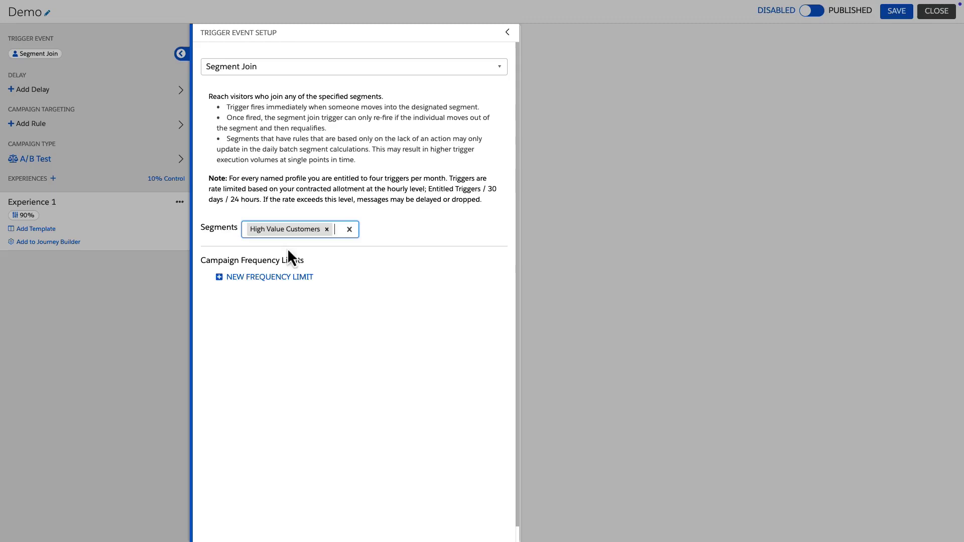
click(247, 281)
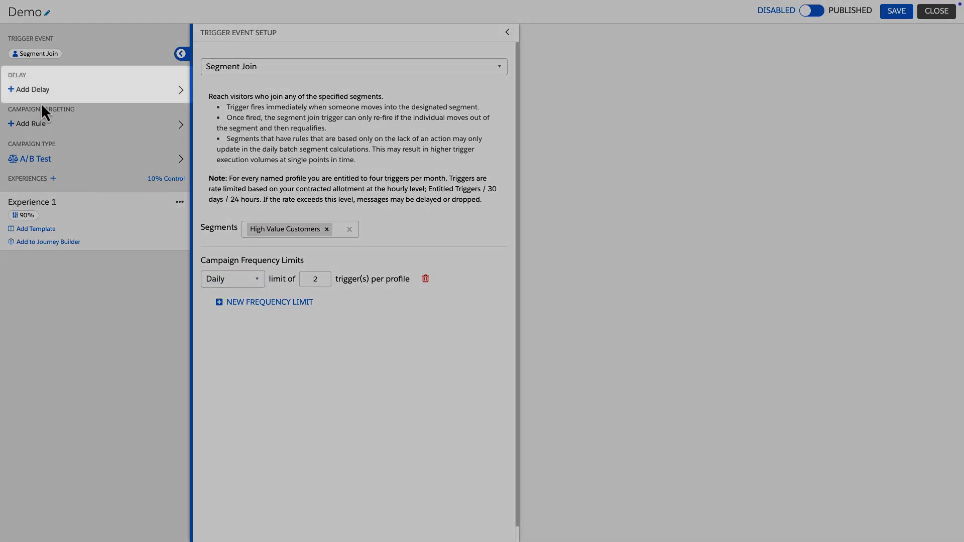
Try a 30-minute send delay and timezone-based send hours, then clear those restrictions
click(32, 89)
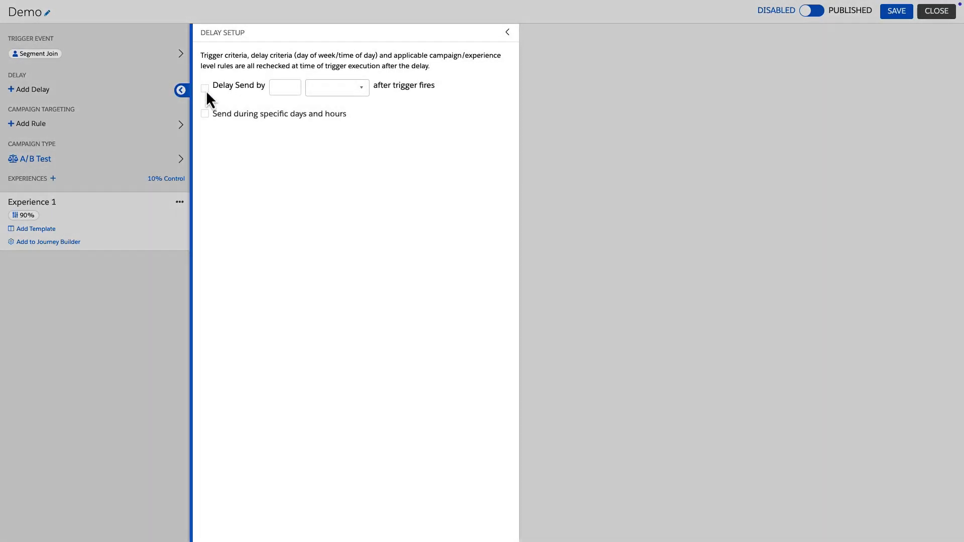
click(205, 88)
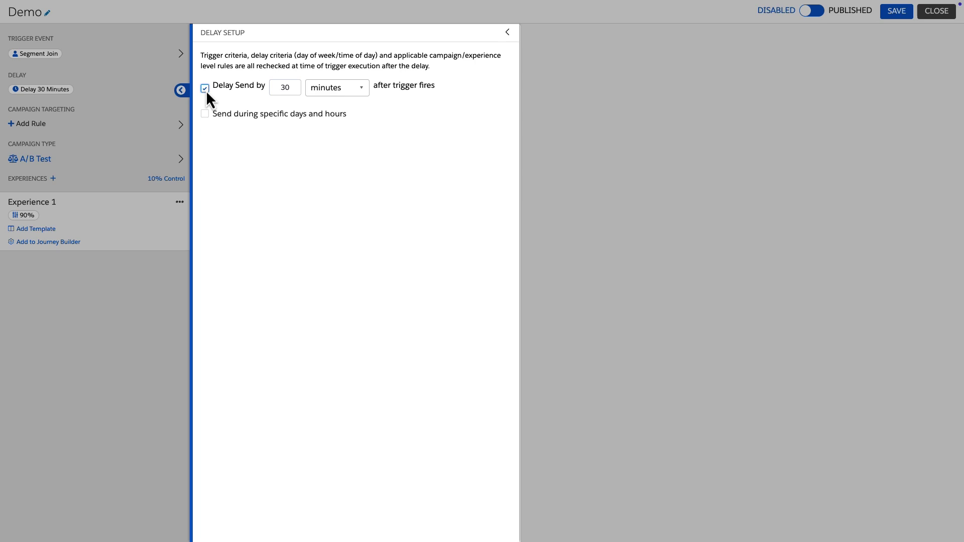
click(205, 89)
click(204, 114)
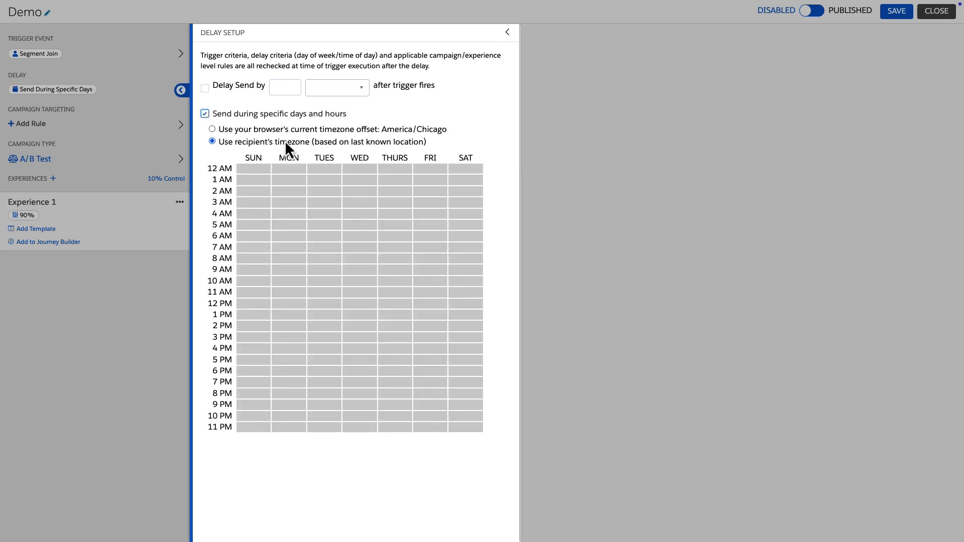
click(205, 114)
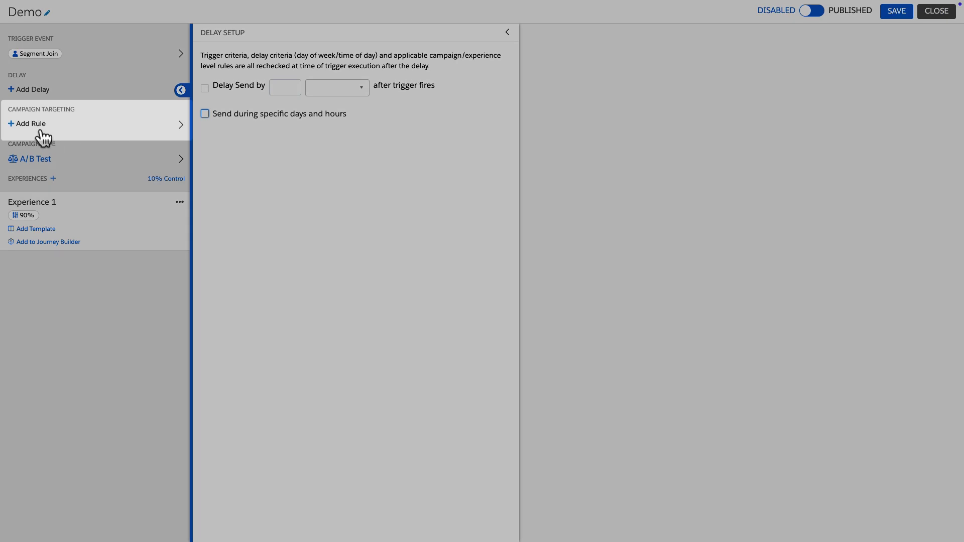
Browse the Campaign Targeting rule categories without adding any rule
click(34, 124)
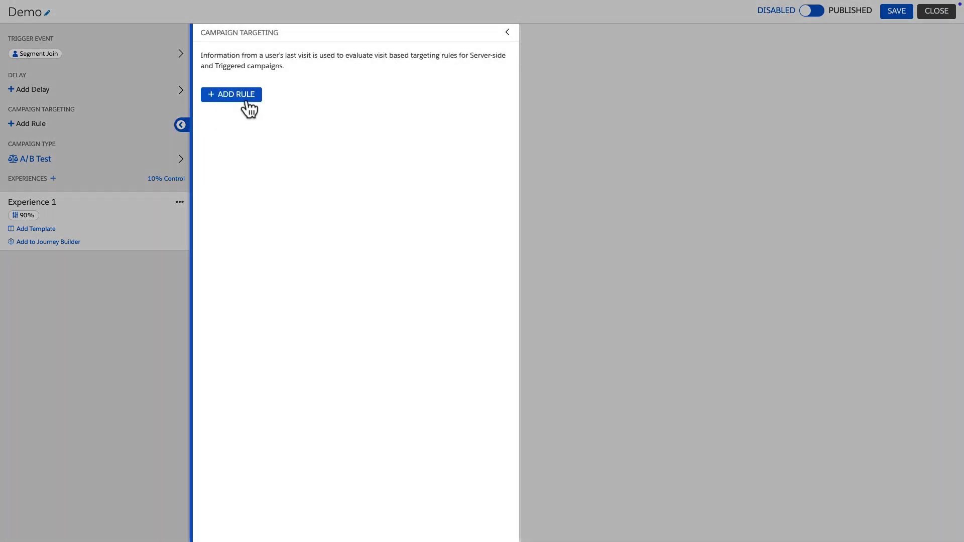
click(247, 100)
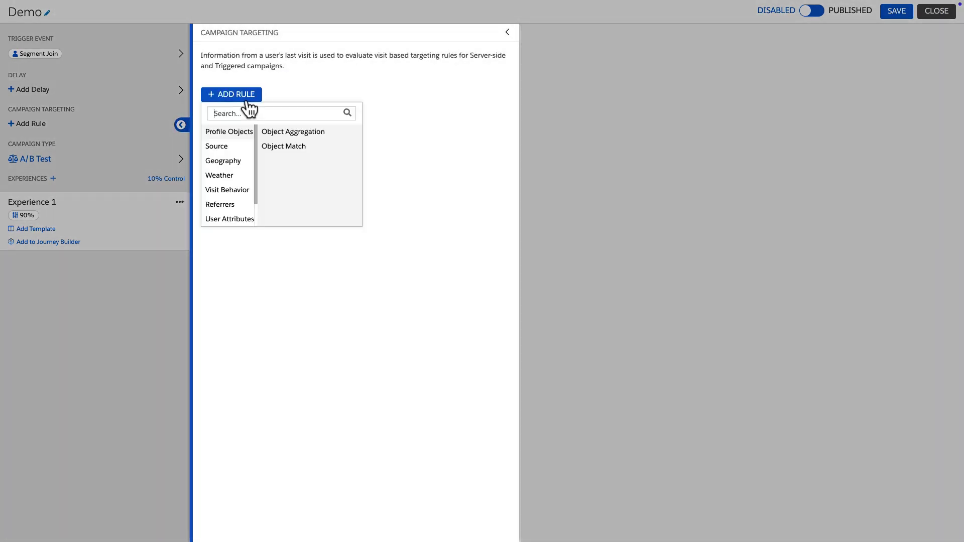
scroll(231, 153, down, 2)
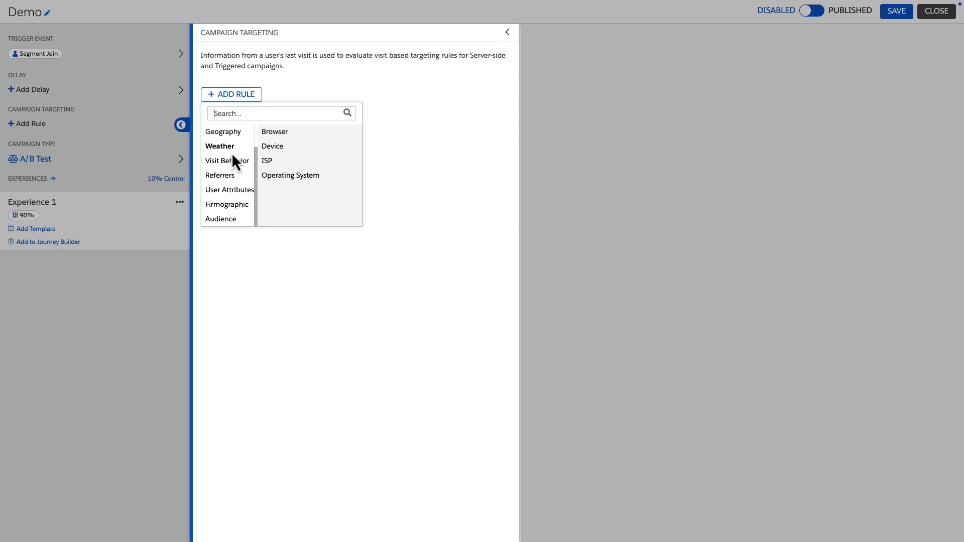
scroll(231, 153, up, 2)
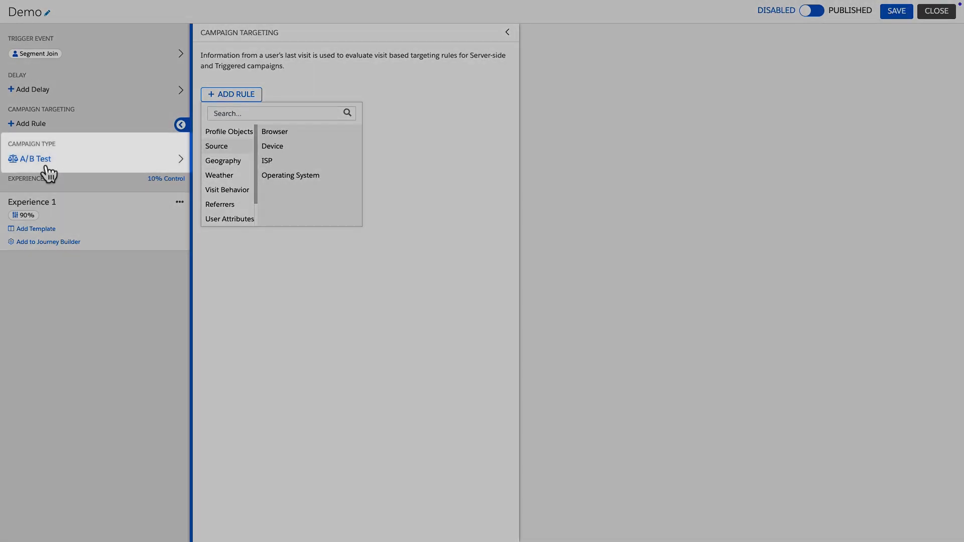
Set Campaign Type to A/B Test and drag Experience 1's slider to 100%
click(48, 166)
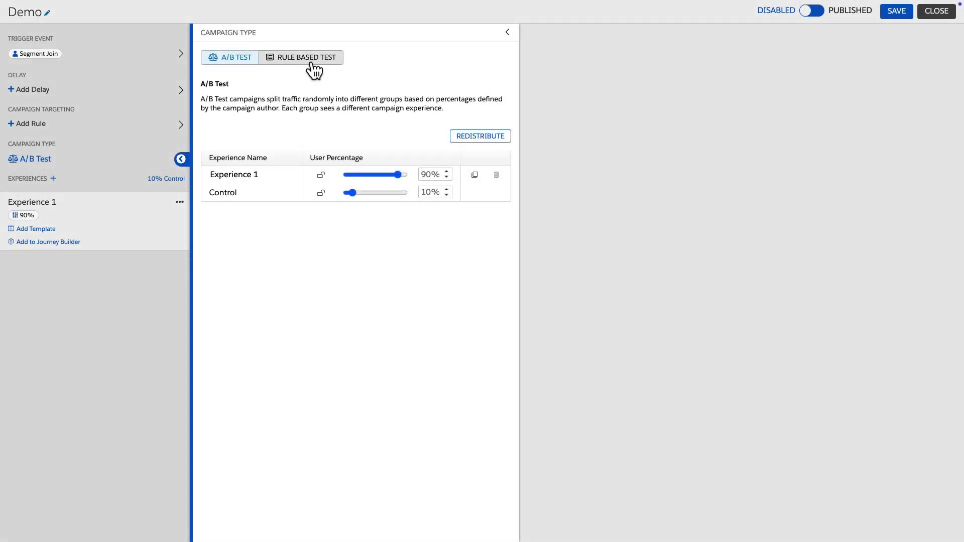
click(306, 58)
click(233, 58)
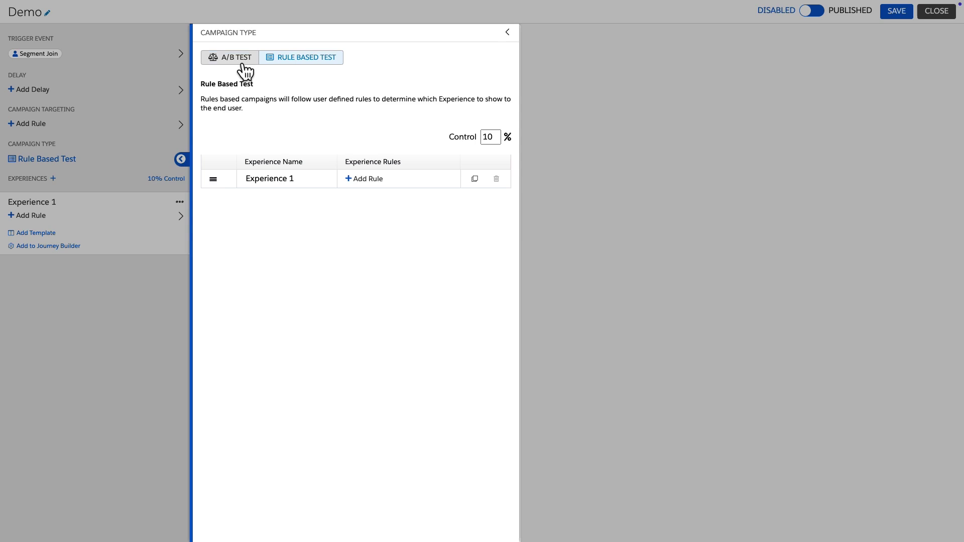
drag(397, 175, 406, 176)
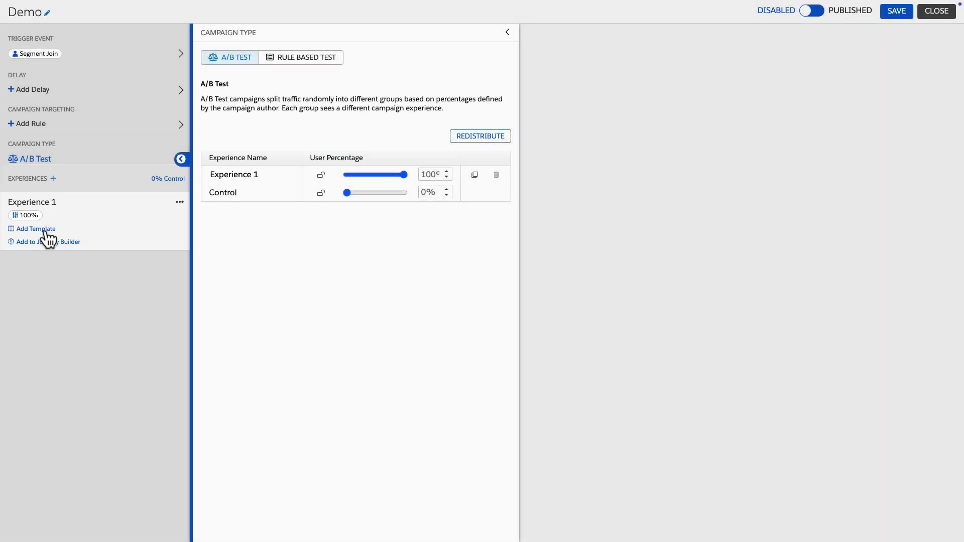
Give Experience 1 the [CLONE] Journey Builder Trigger template with emailAddress and Recipe - Collab Filtering
click(36, 228)
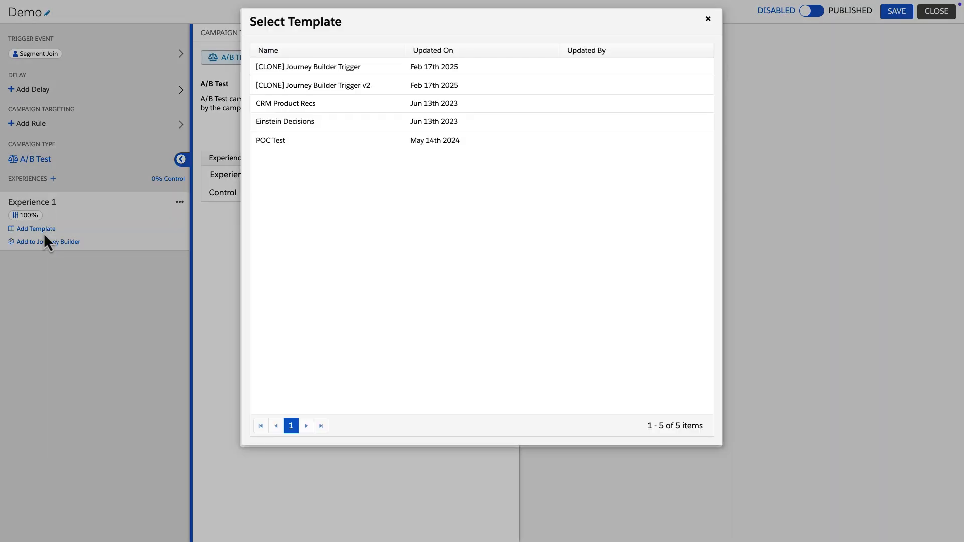
click(349, 70)
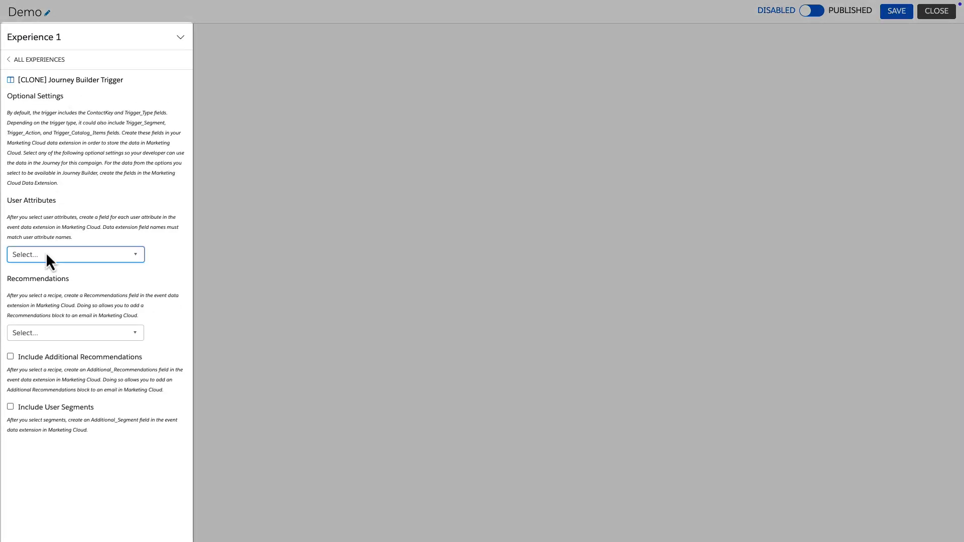
click(47, 257)
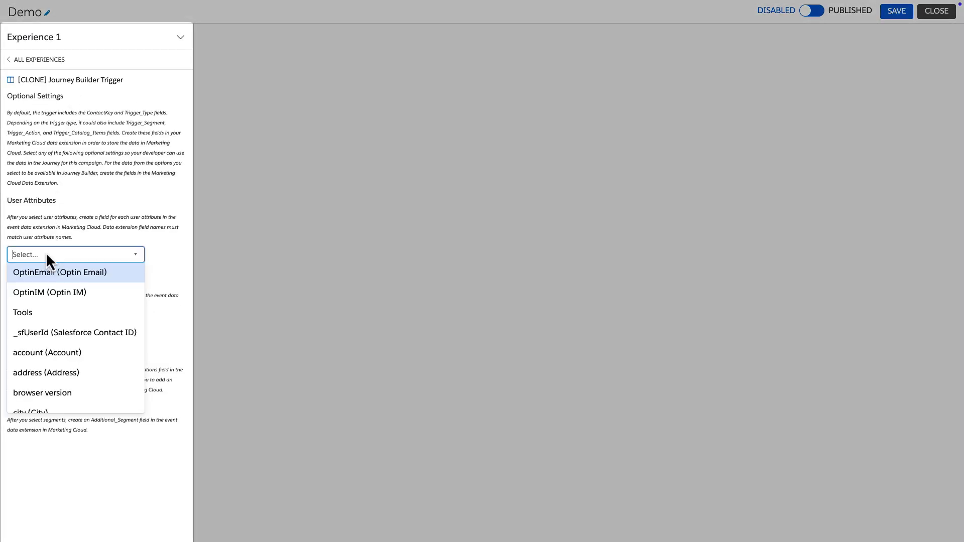
scroll(62, 296, down, 3)
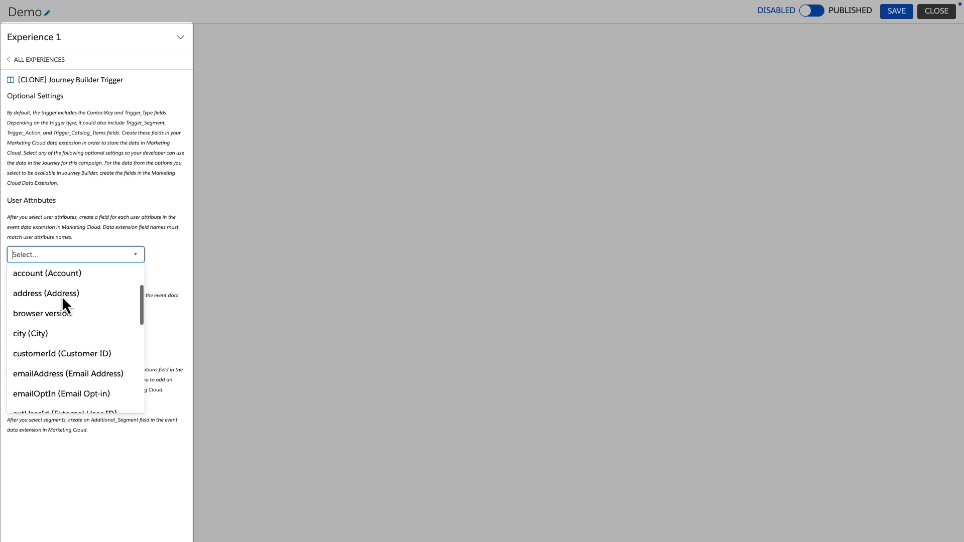
click(64, 331)
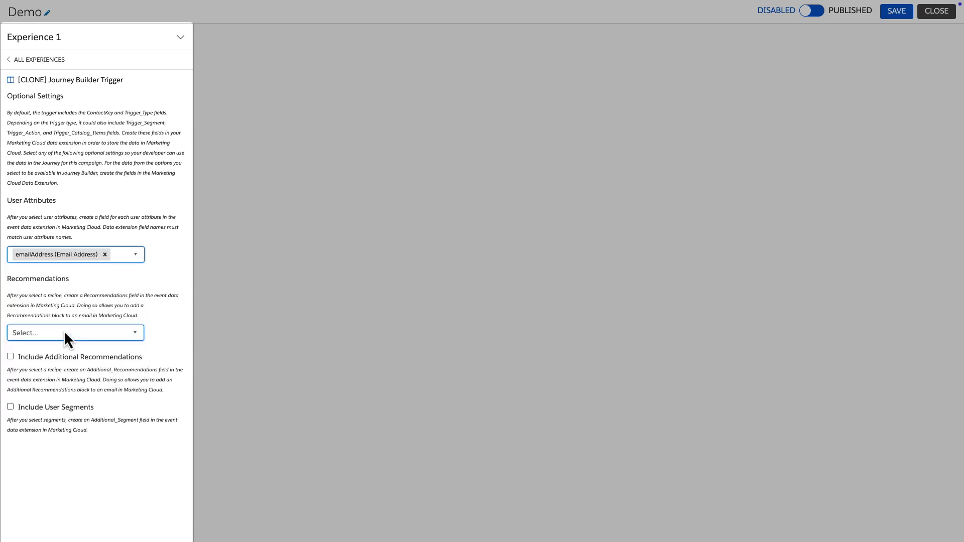
click(37, 337)
scroll(96, 384, down, 1)
scroll(95, 384, down, 1)
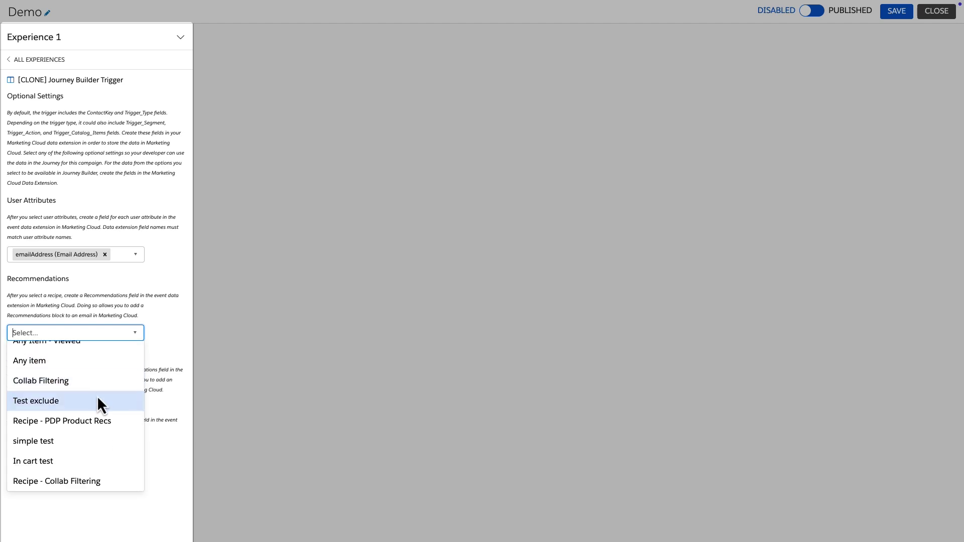
click(93, 478)
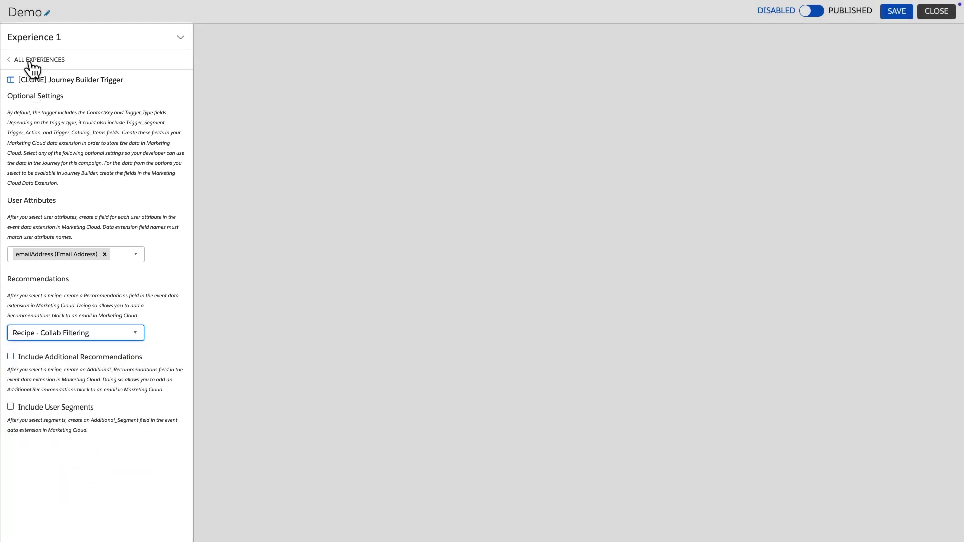
Add a Journey Builder action: Running Journey Entry Sources, May 12 2023 New Journey event, emailAddress key
click(31, 60)
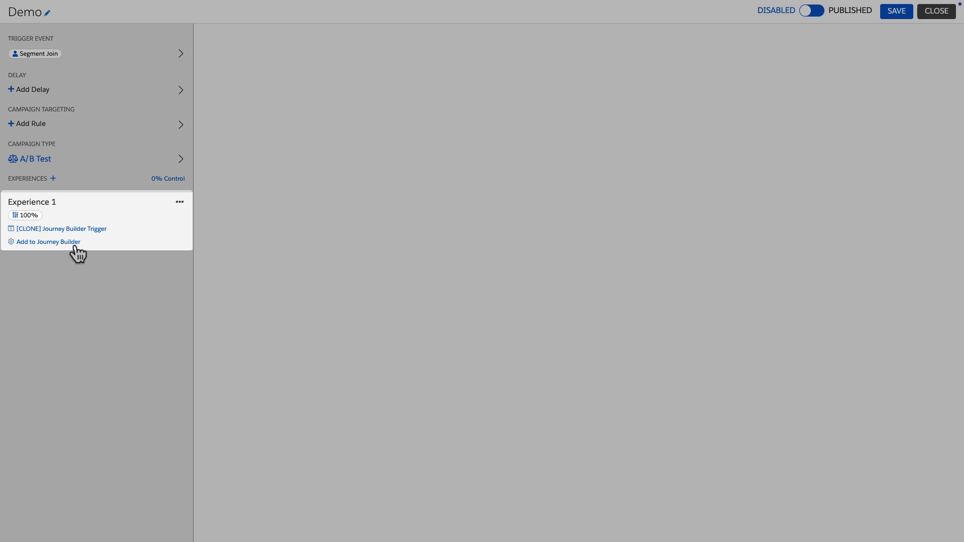
click(60, 241)
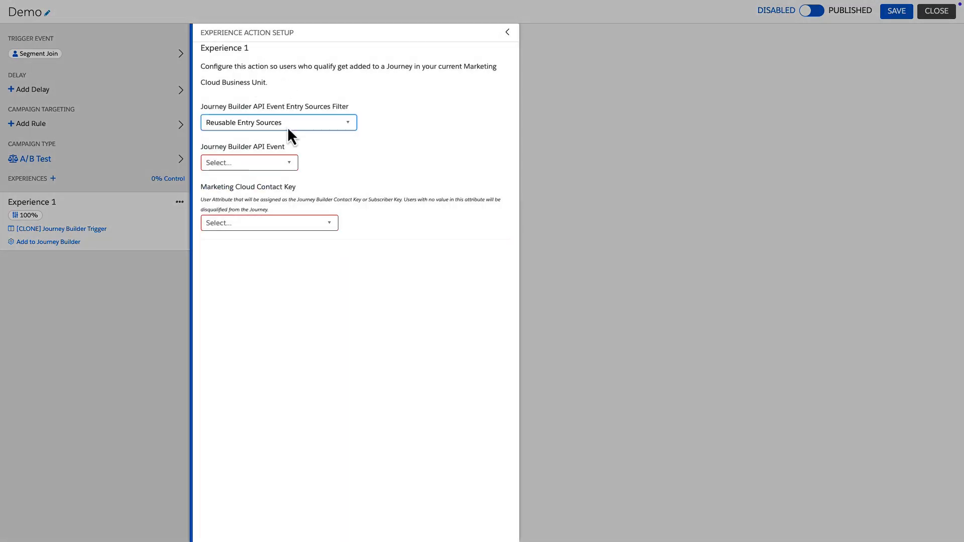
click(288, 122)
click(288, 141)
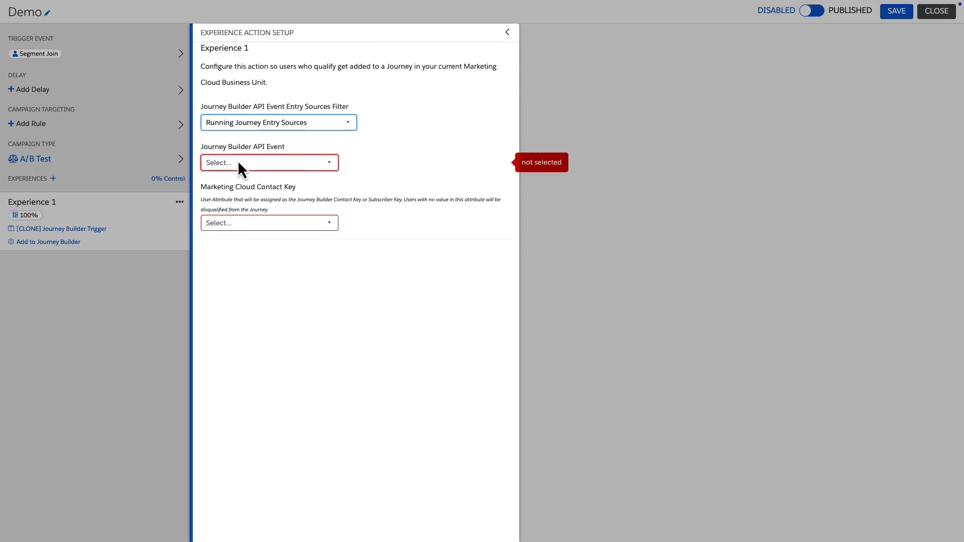
click(238, 160)
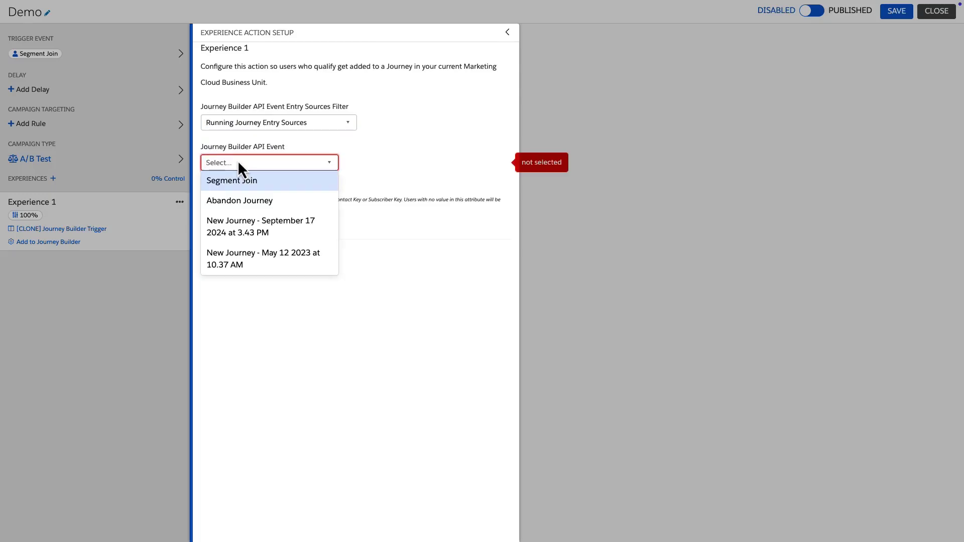
click(245, 257)
click(246, 225)
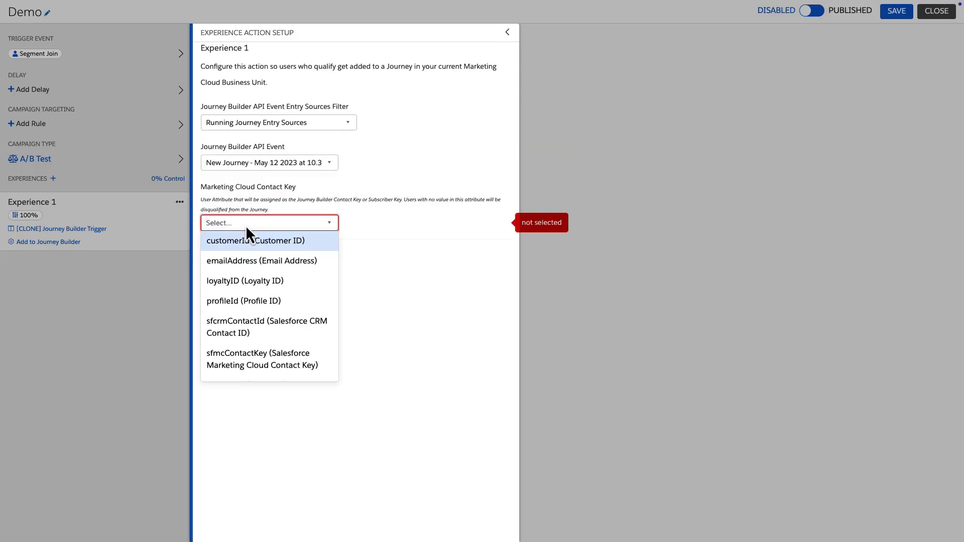
click(251, 261)
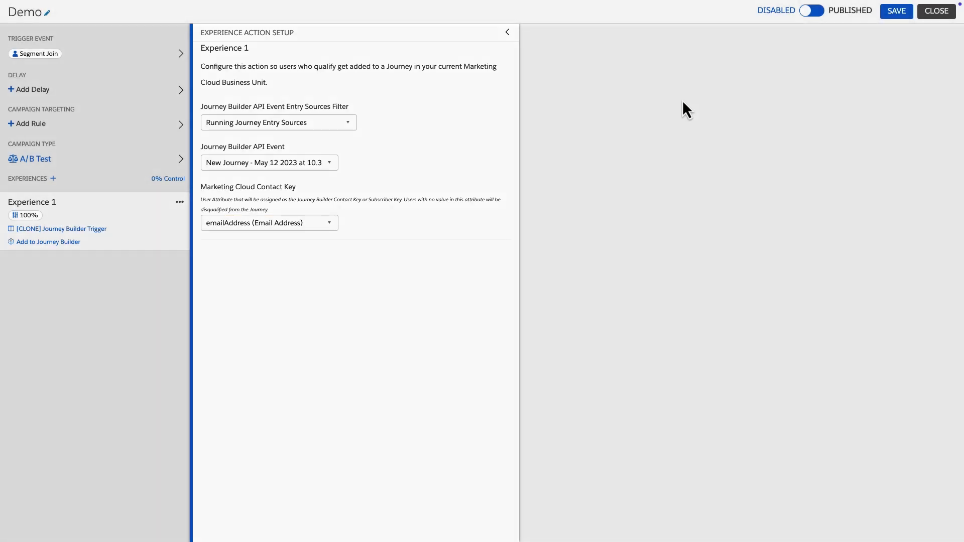
Save and publish Demo, then close it to return to Triggered Campaigns
click(897, 11)
click(814, 11)
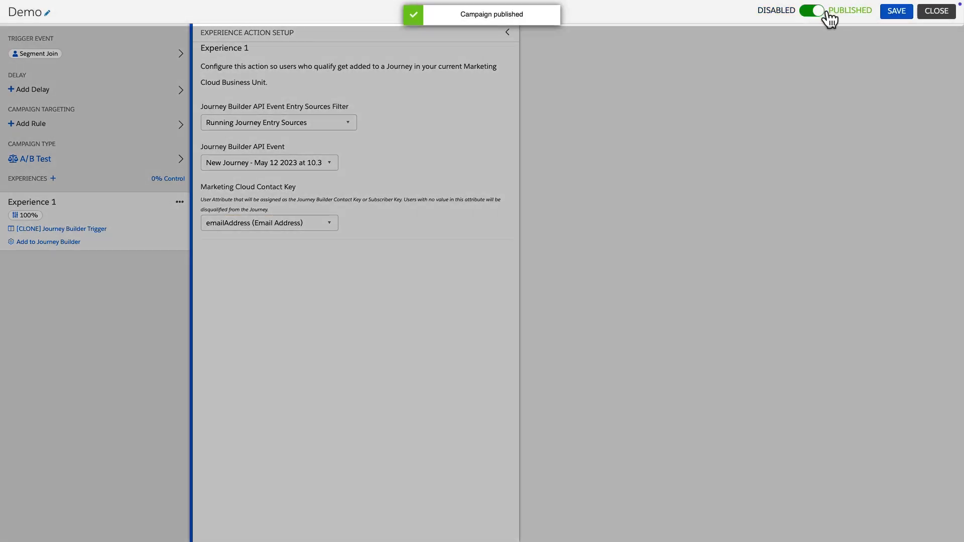
click(936, 11)
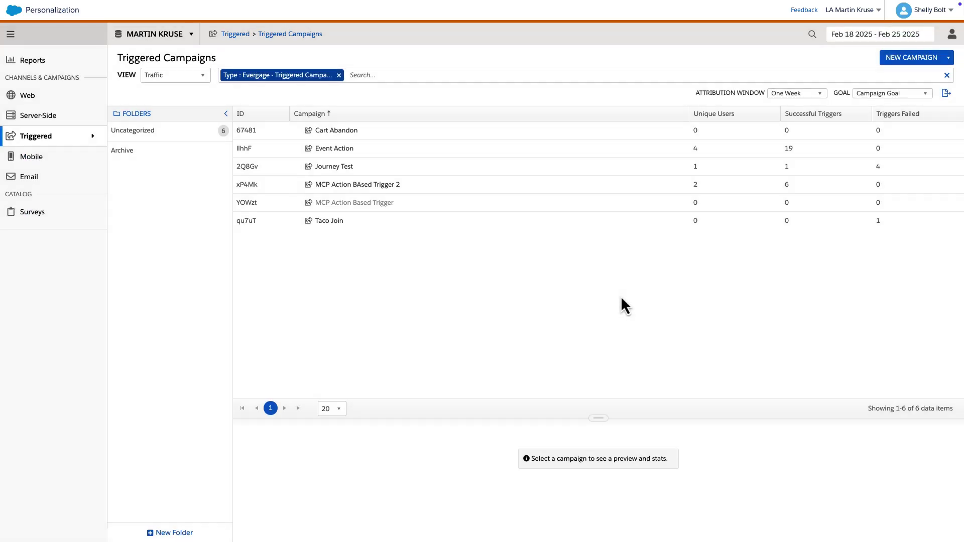